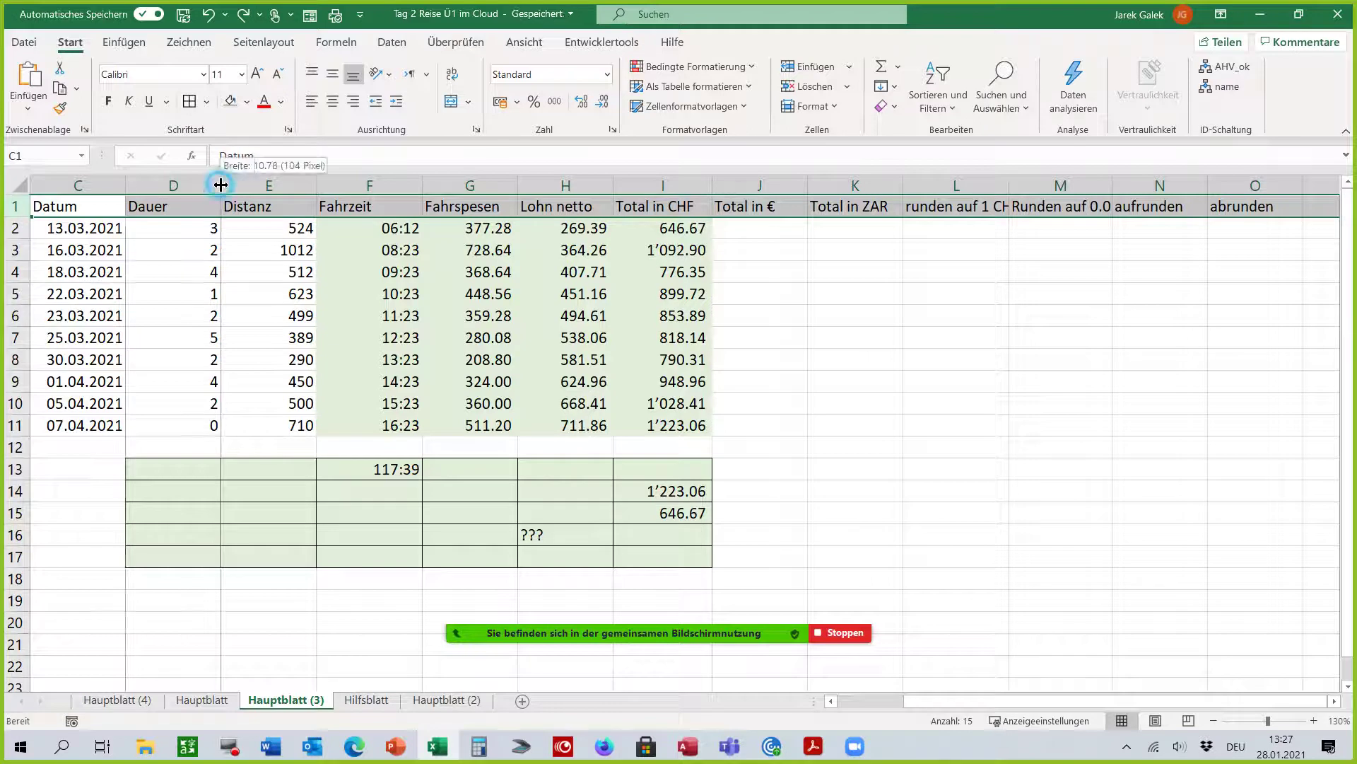
# Step: Auto-fit column D to the Dauer header and its values, then widen it slightly
pyautogui.doubleClick(221, 184)
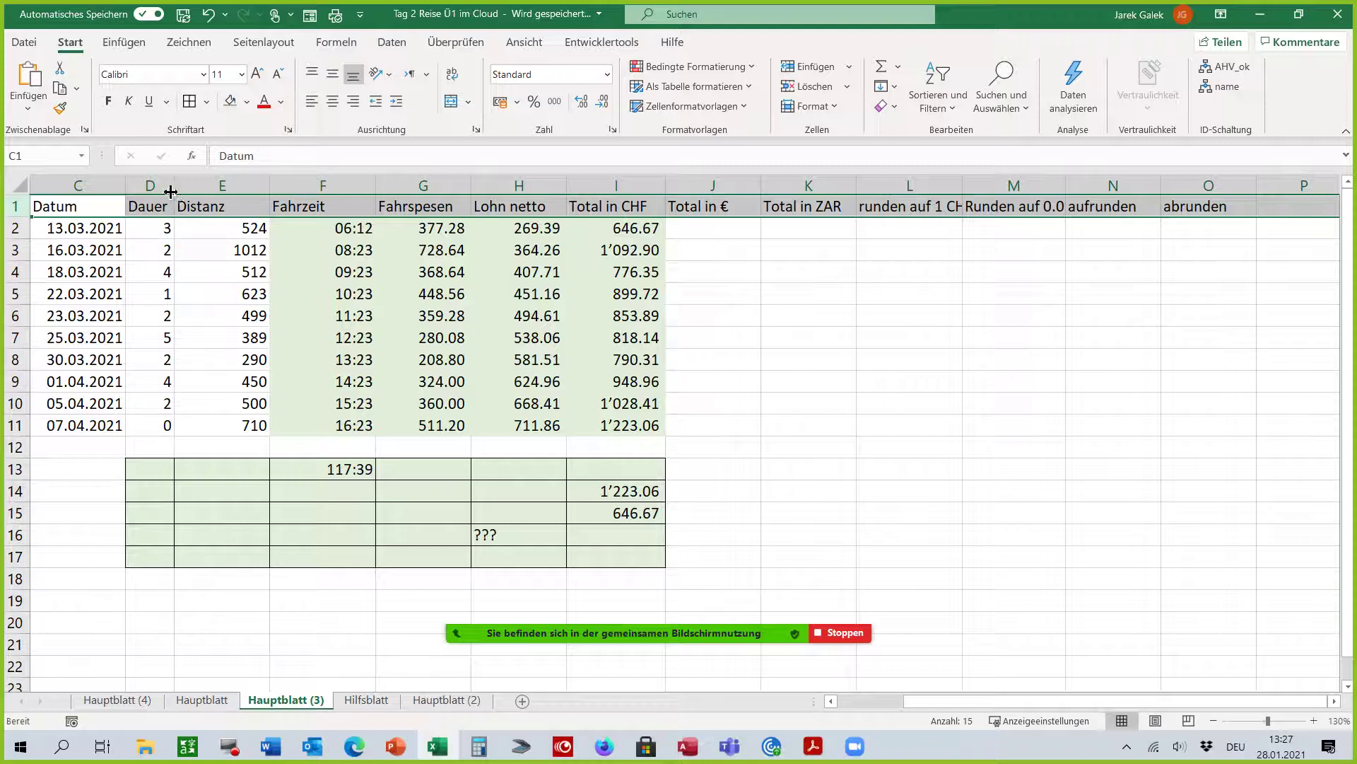
pyautogui.moveTo(171, 191); pyautogui.dragTo(225, 188)
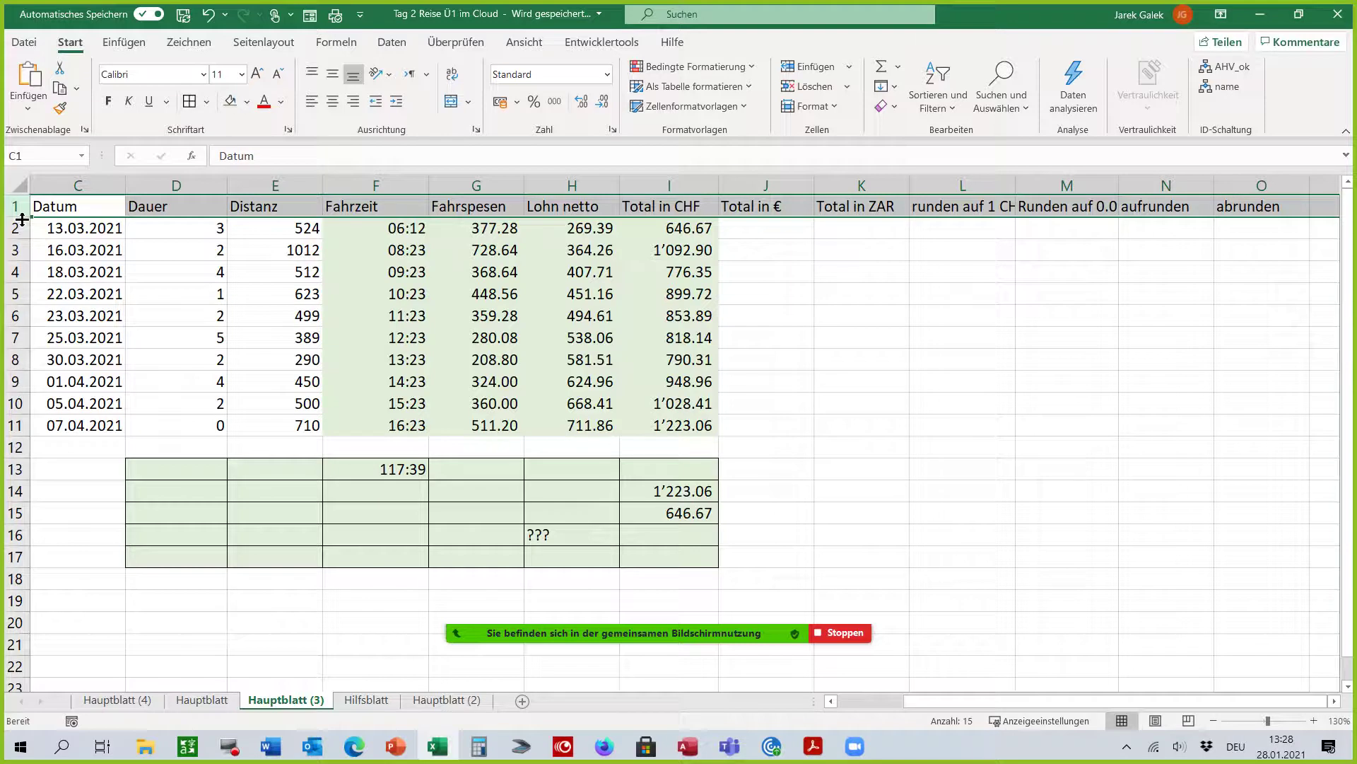
# Step: Drag row 1's lower border until the header row is roughly twice its original height
pyautogui.moveTo(22, 219); pyautogui.dragTo(20, 357)
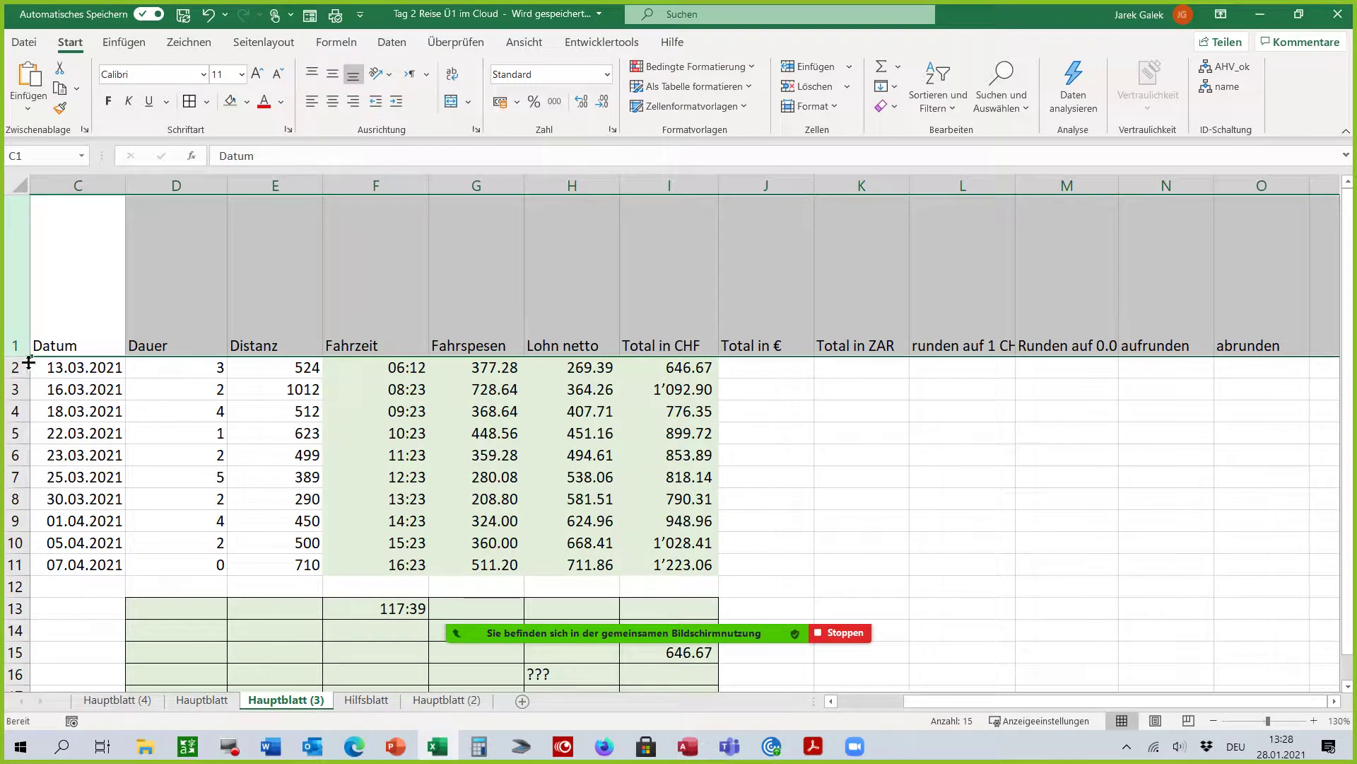
pyautogui.moveTo(28, 362); pyautogui.dragTo(19, 242)
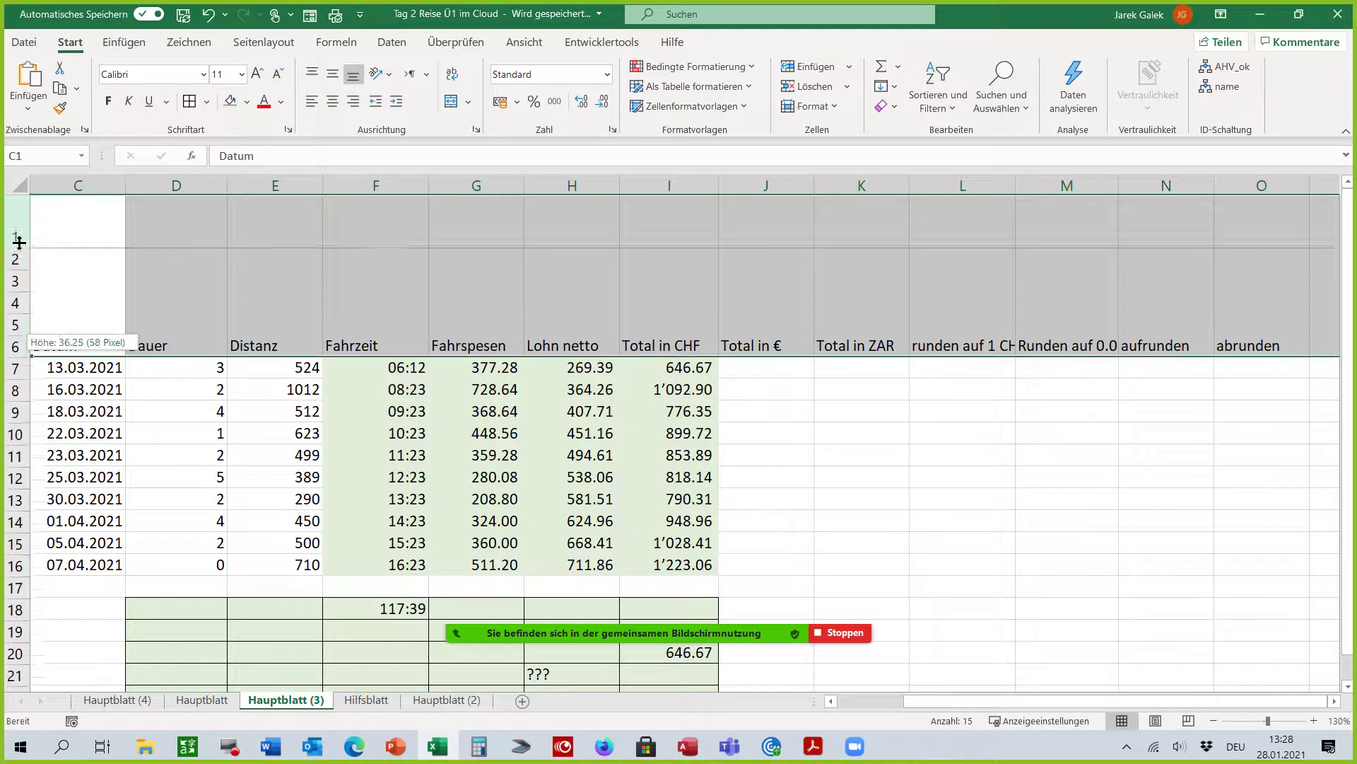
pyautogui.moveTo(19, 242); pyautogui.dragTo(21, 238)
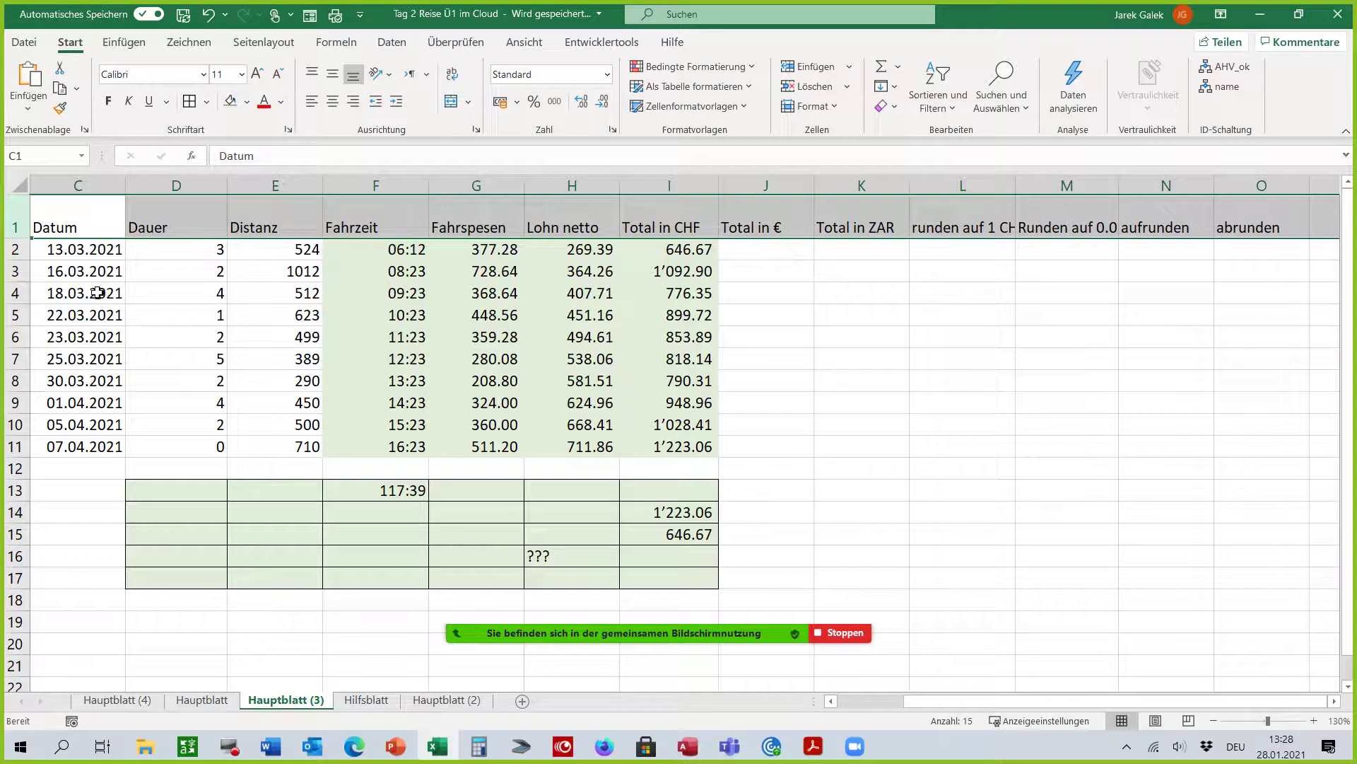
# Step: Apply Center, Middle Align and Wrap Text to the row 1 header cells
pyautogui.click(339, 104)
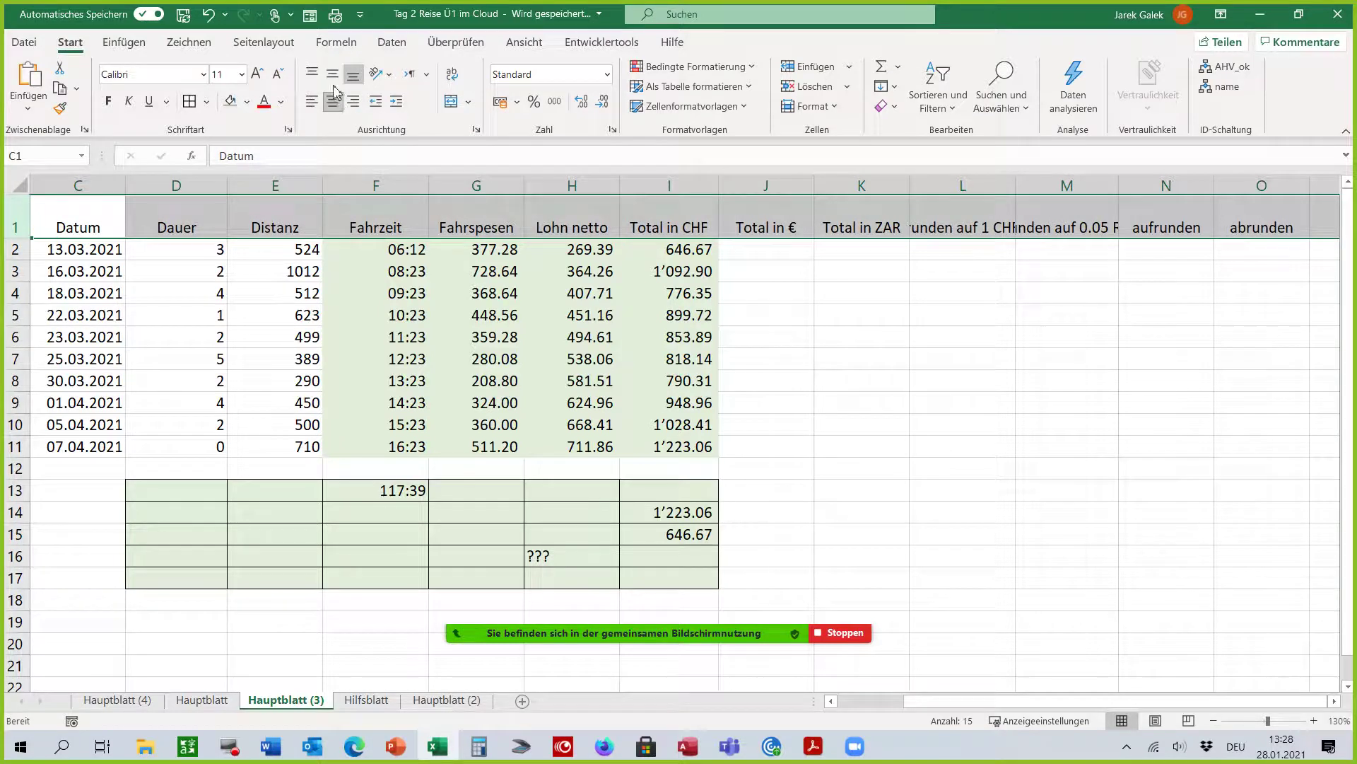
pyautogui.click(334, 75)
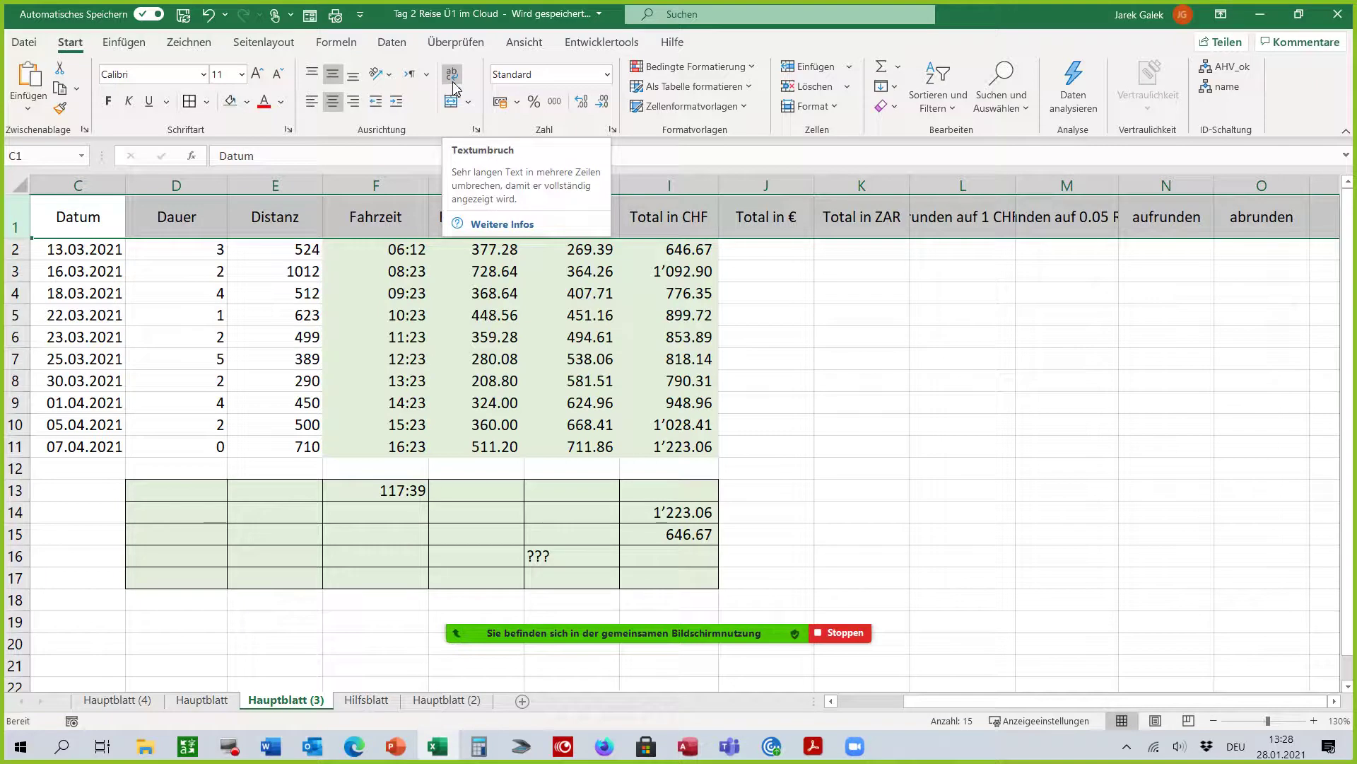
pyautogui.click(454, 88)
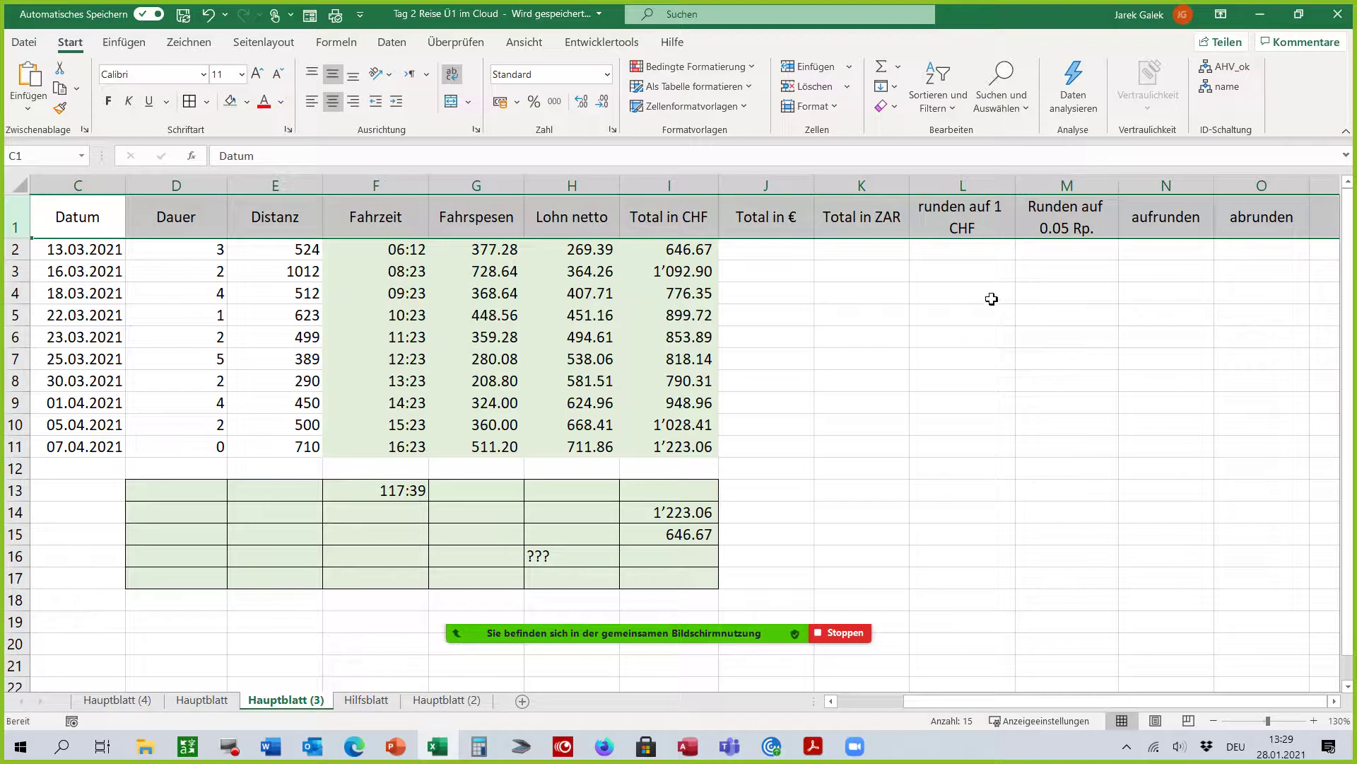
# Step: Insert a line break in the L1 header so '1 CHF' sits on its own second line
pyautogui.click(989, 218)
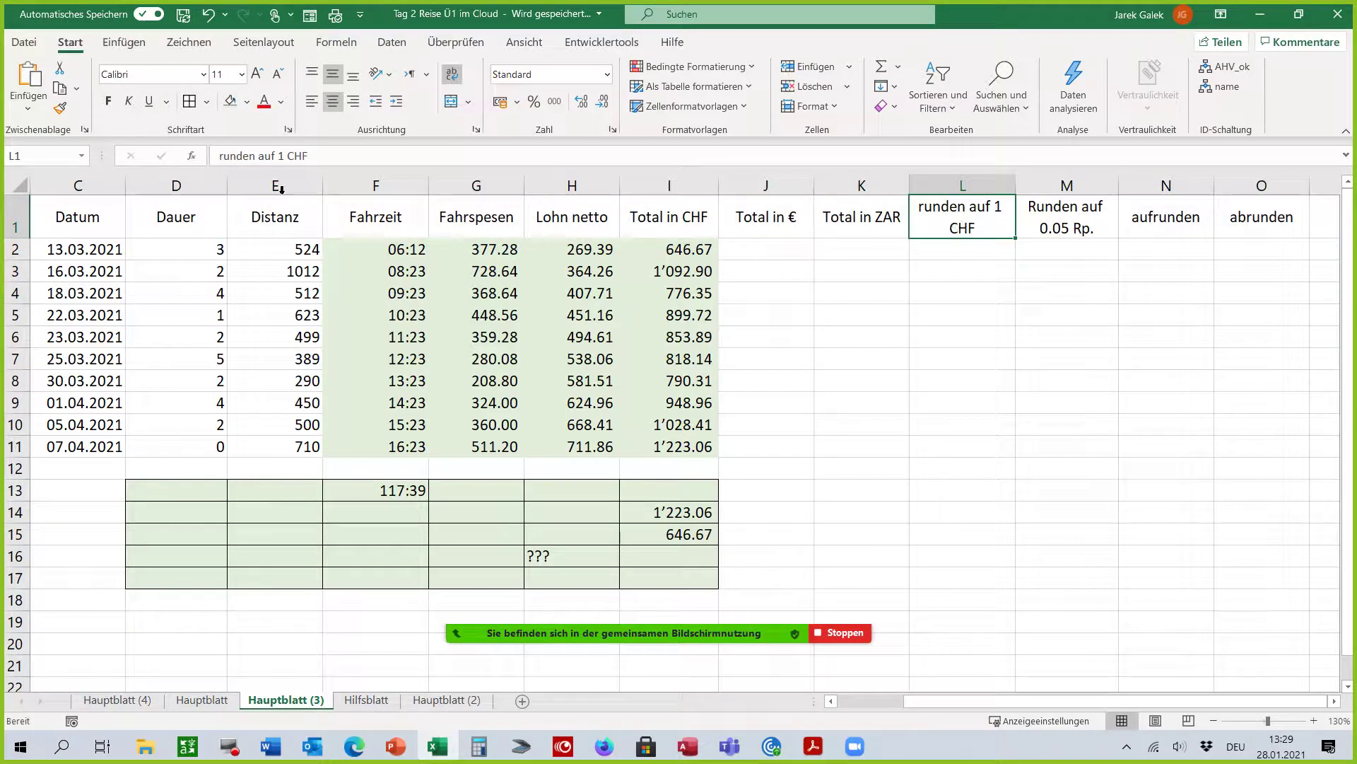
pyautogui.click(275, 157)
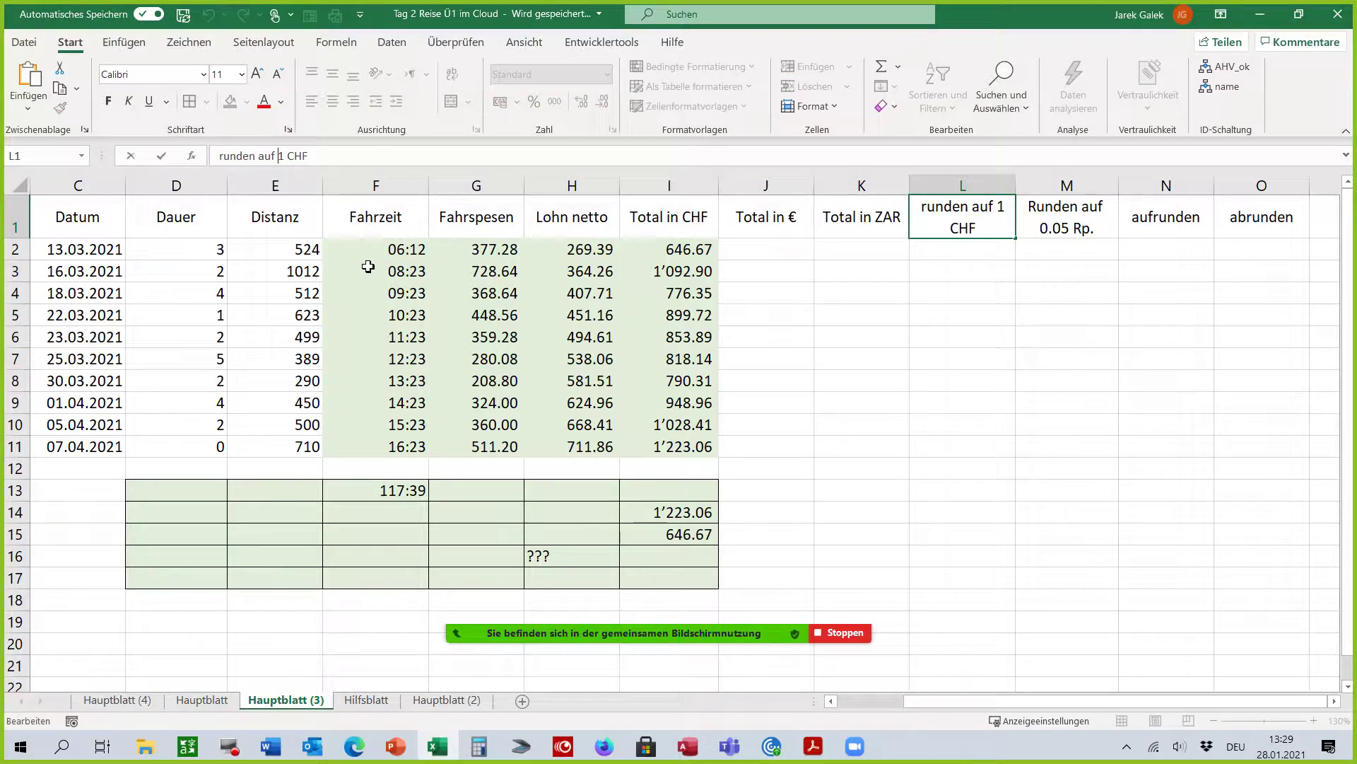
pyautogui.press('Escape')
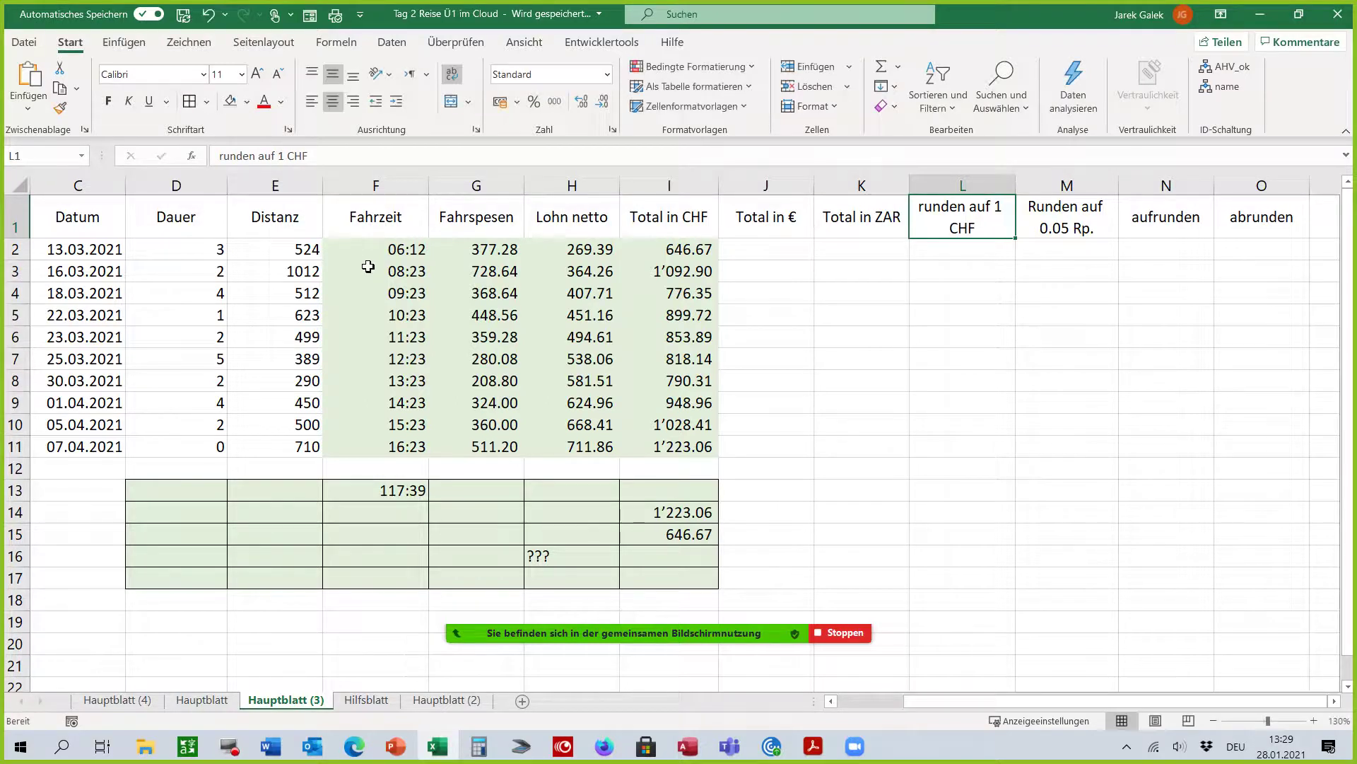
pyautogui.press('Down')
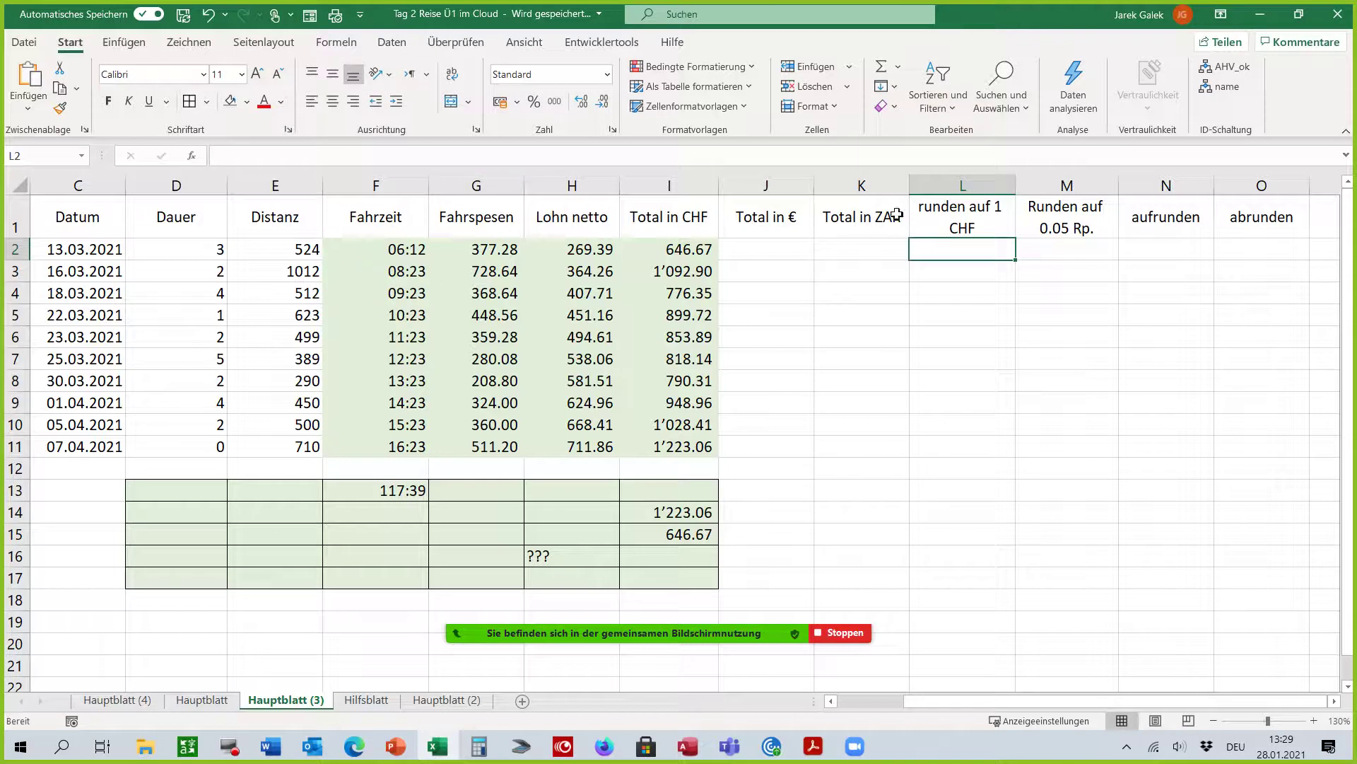
pyautogui.click(947, 234)
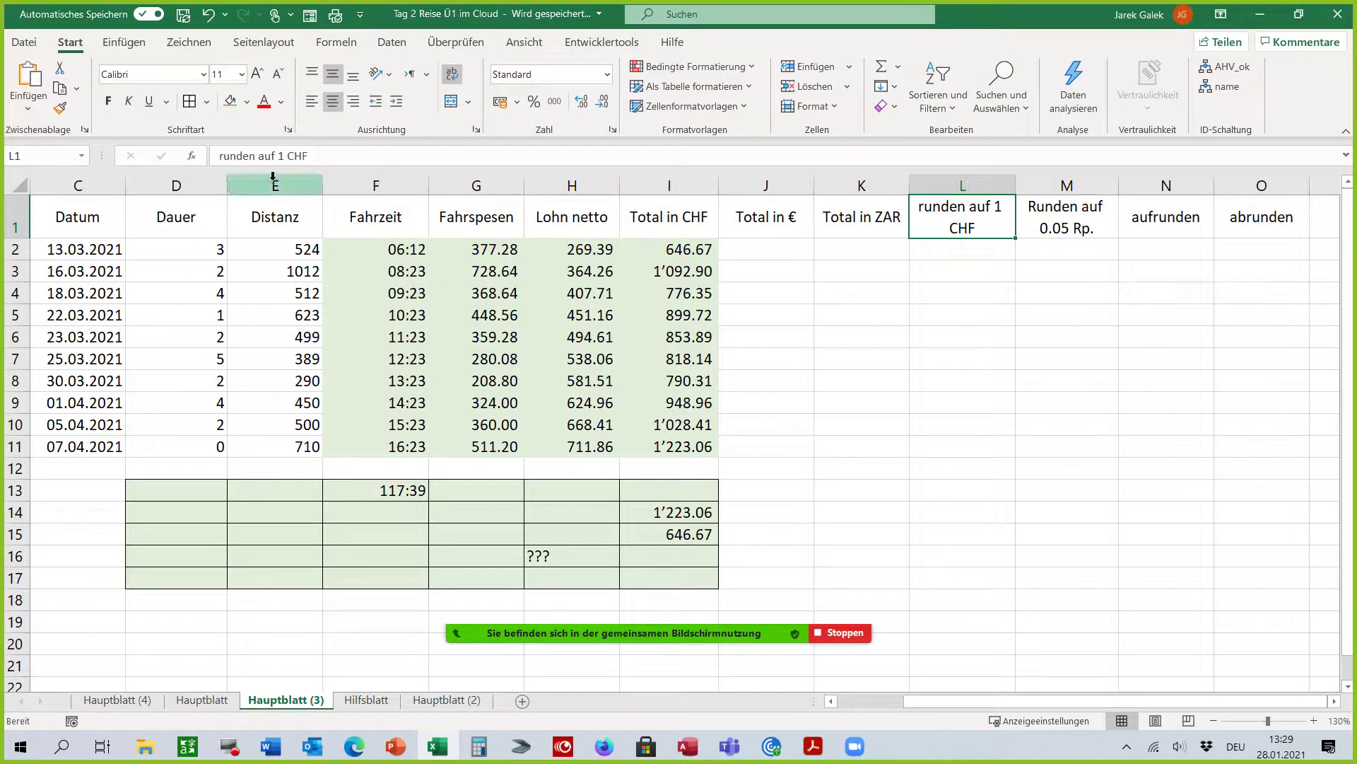
pyautogui.click(280, 156)
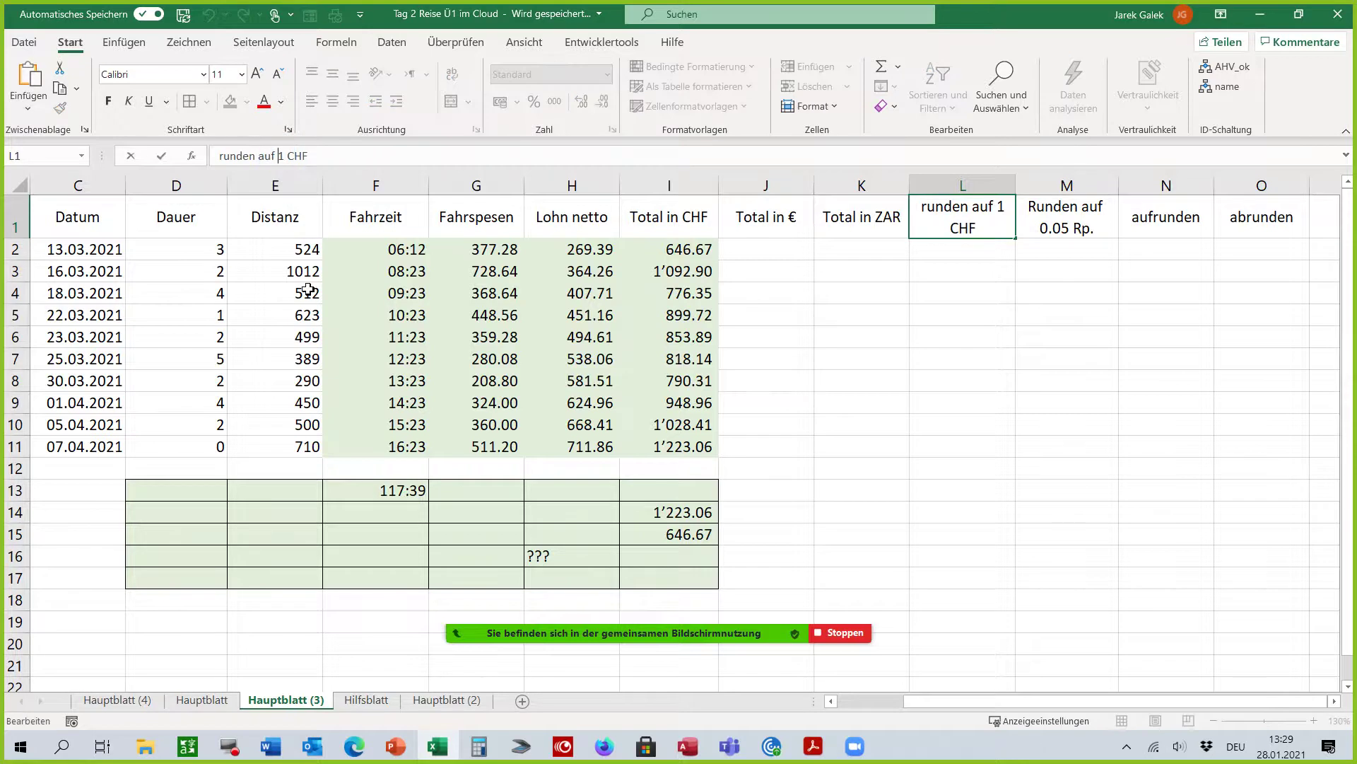
pyautogui.press('Escape')
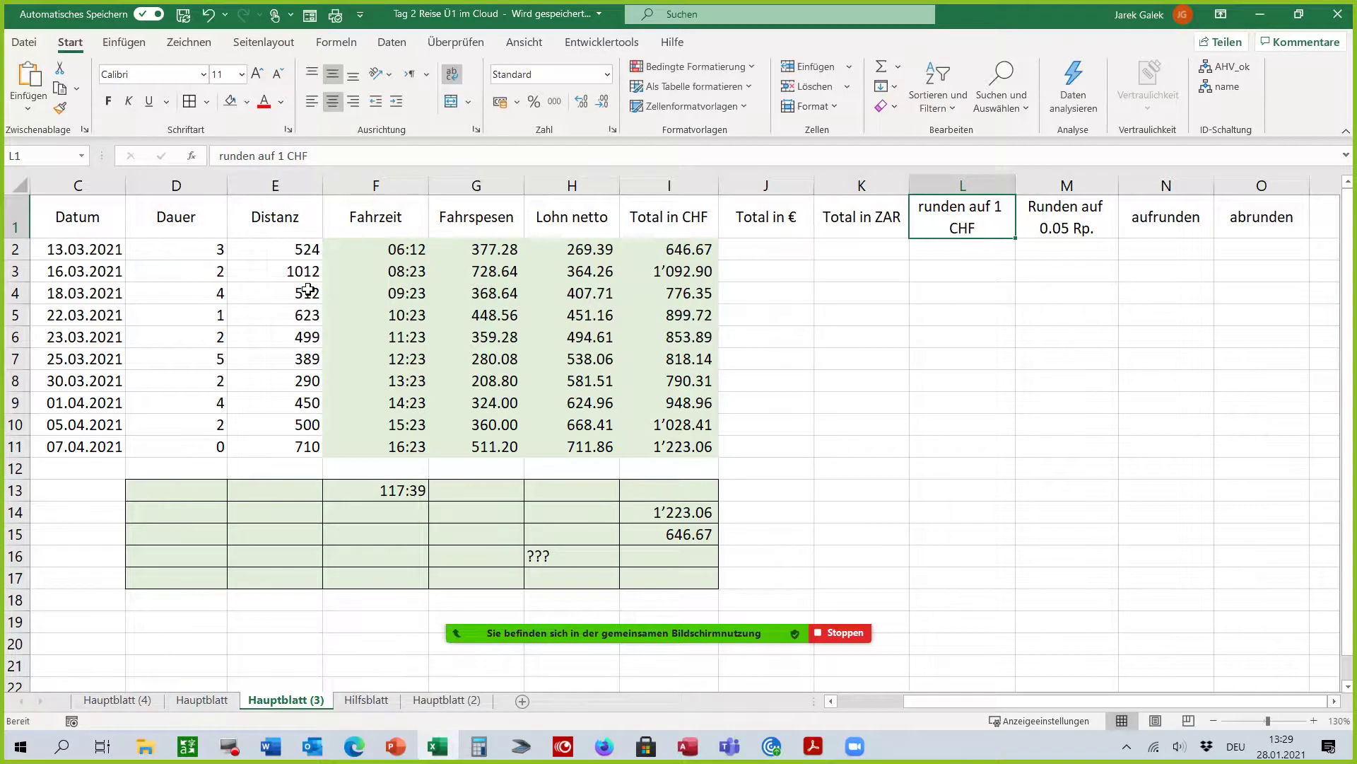
pyautogui.press('Return')
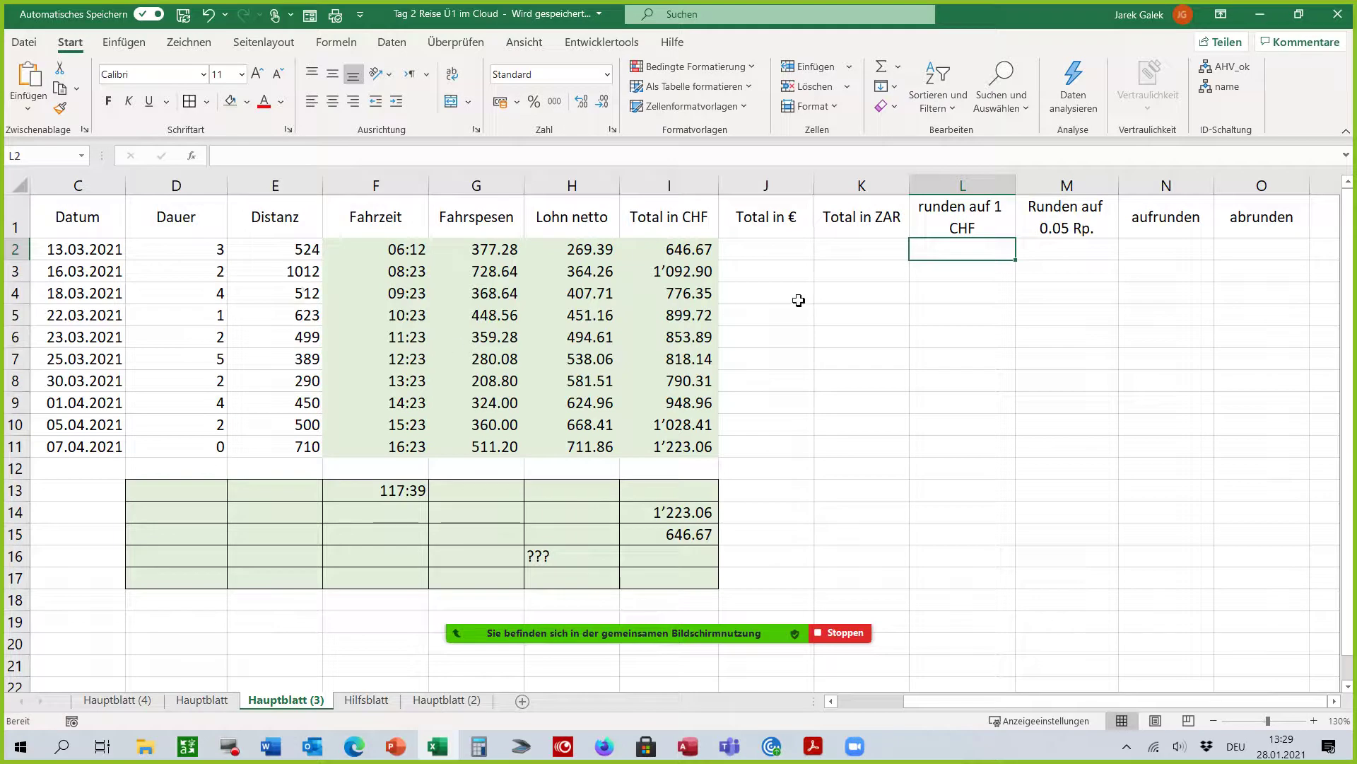
pyautogui.click(990, 224)
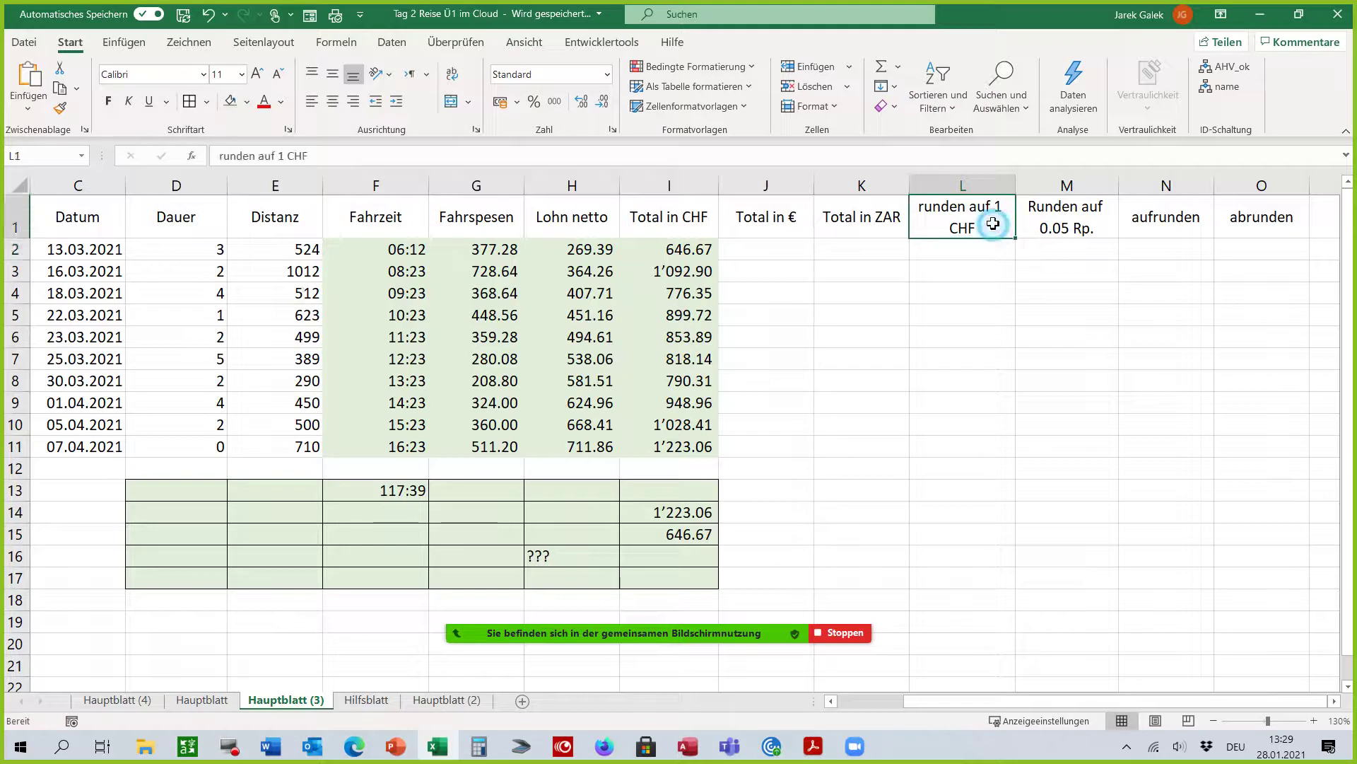
pyautogui.click(277, 156)
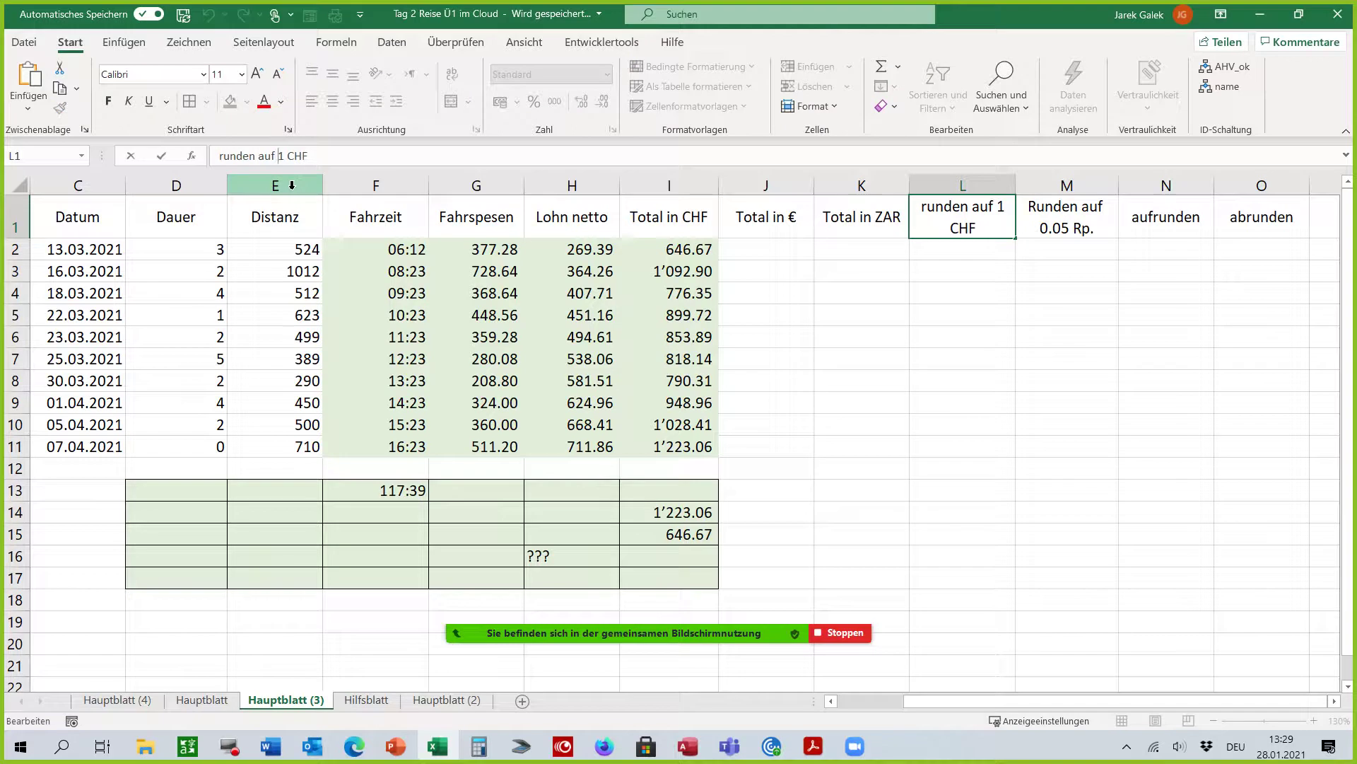
pyautogui.hotkey('alt', 'Return')
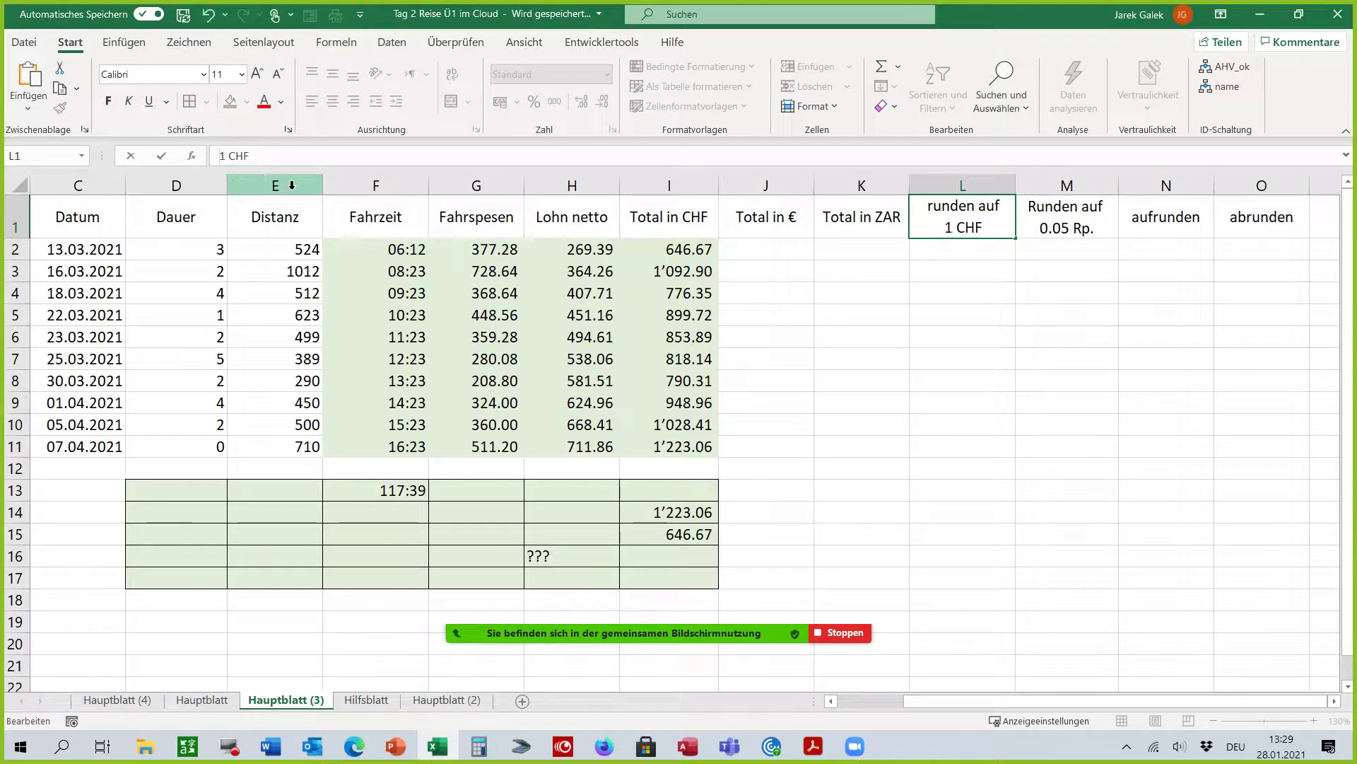
pyautogui.press('Return')
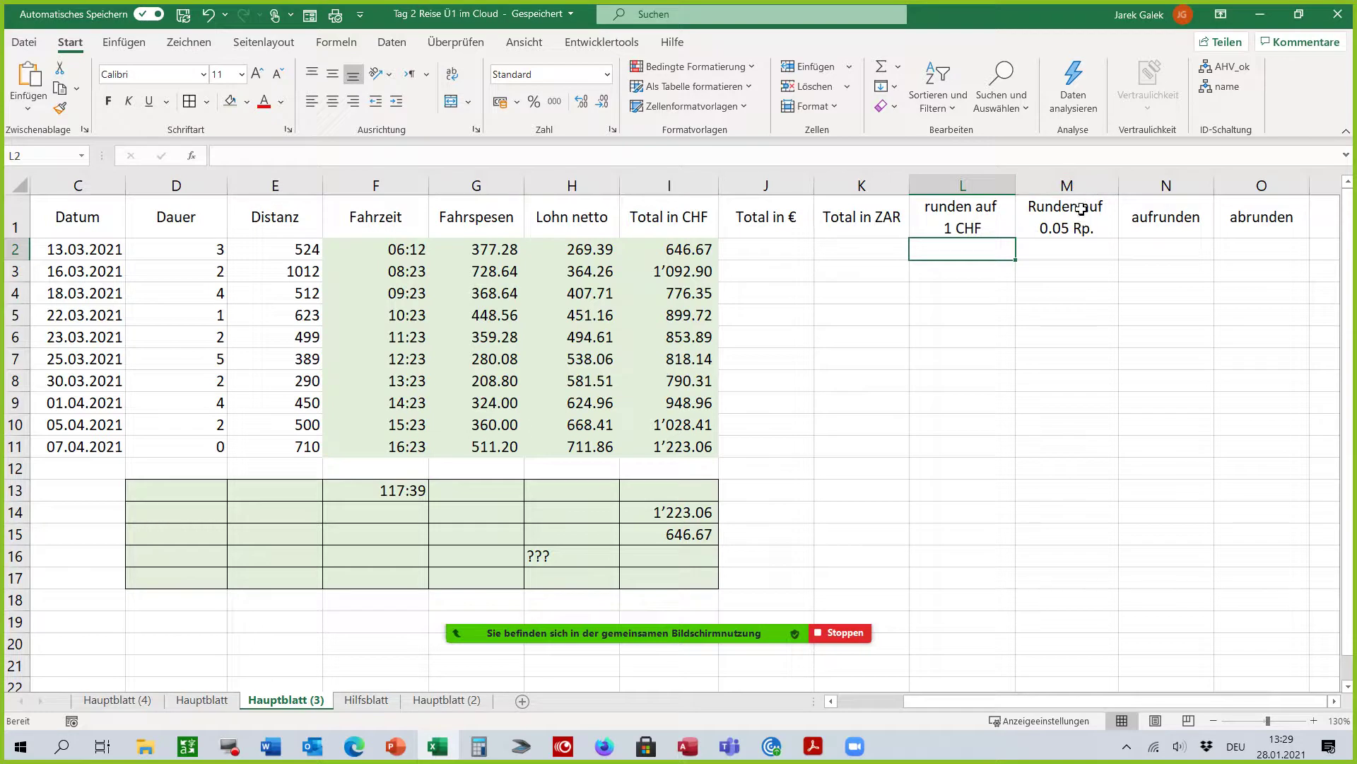
# Step: Break the M1 header after 'Runden' so 'auf 0.05 Rp.' moves to the second line
pyautogui.doubleClick(1081, 209)
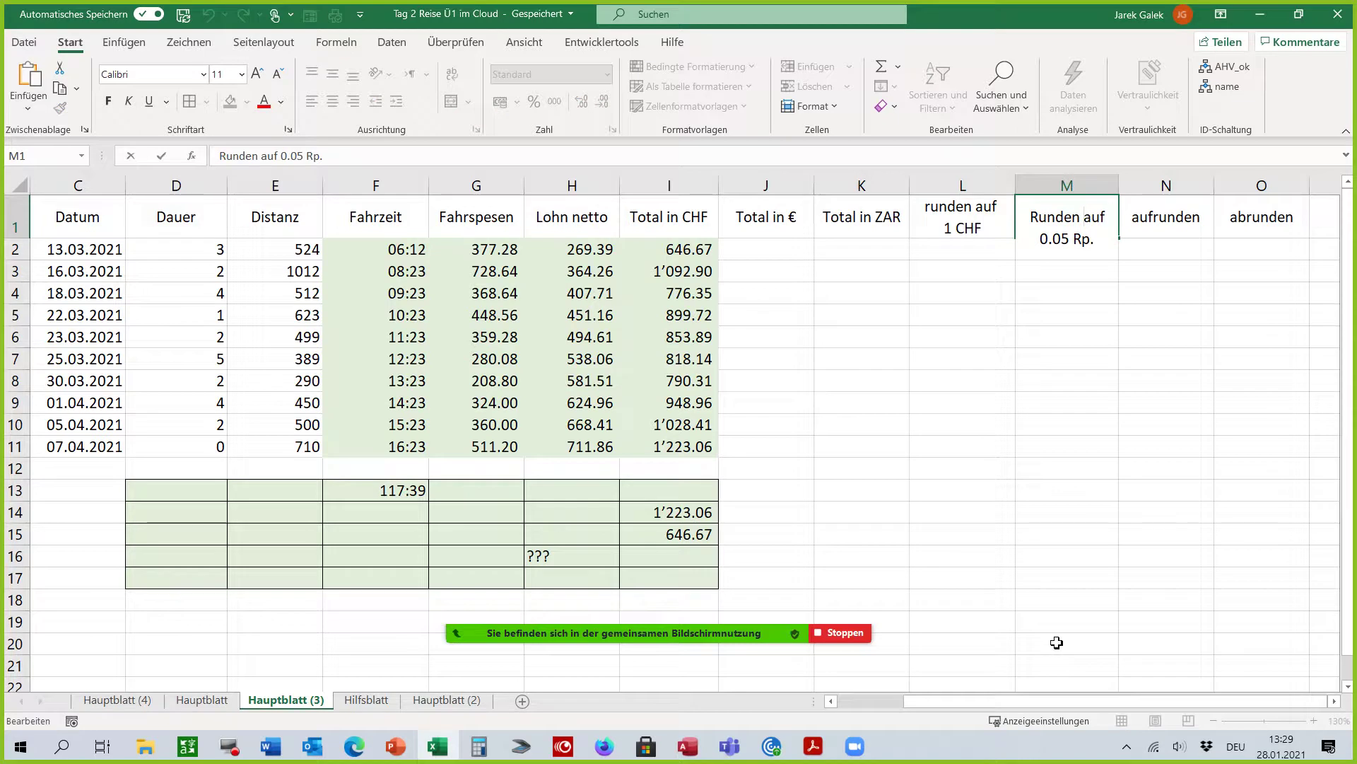
pyautogui.press('alt')
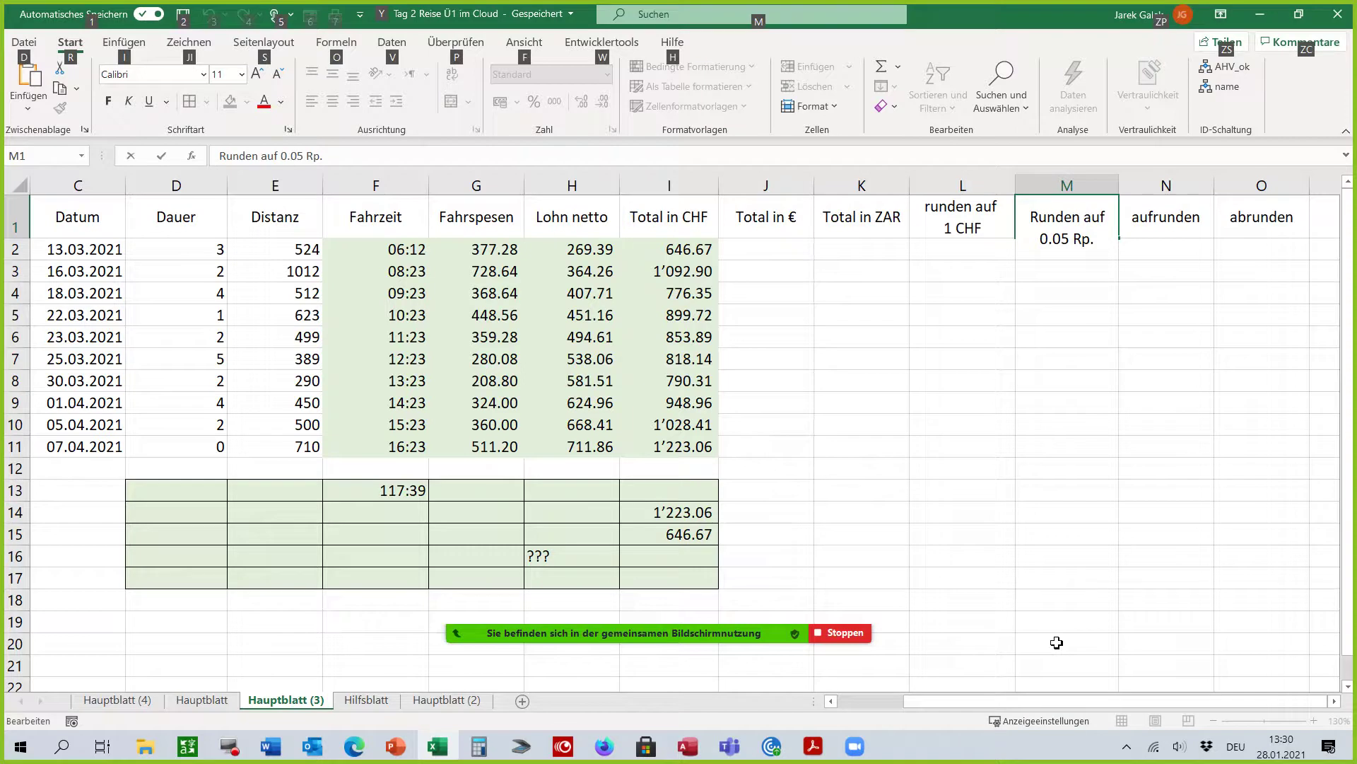
pyautogui.hotkey('alt', 'Return')
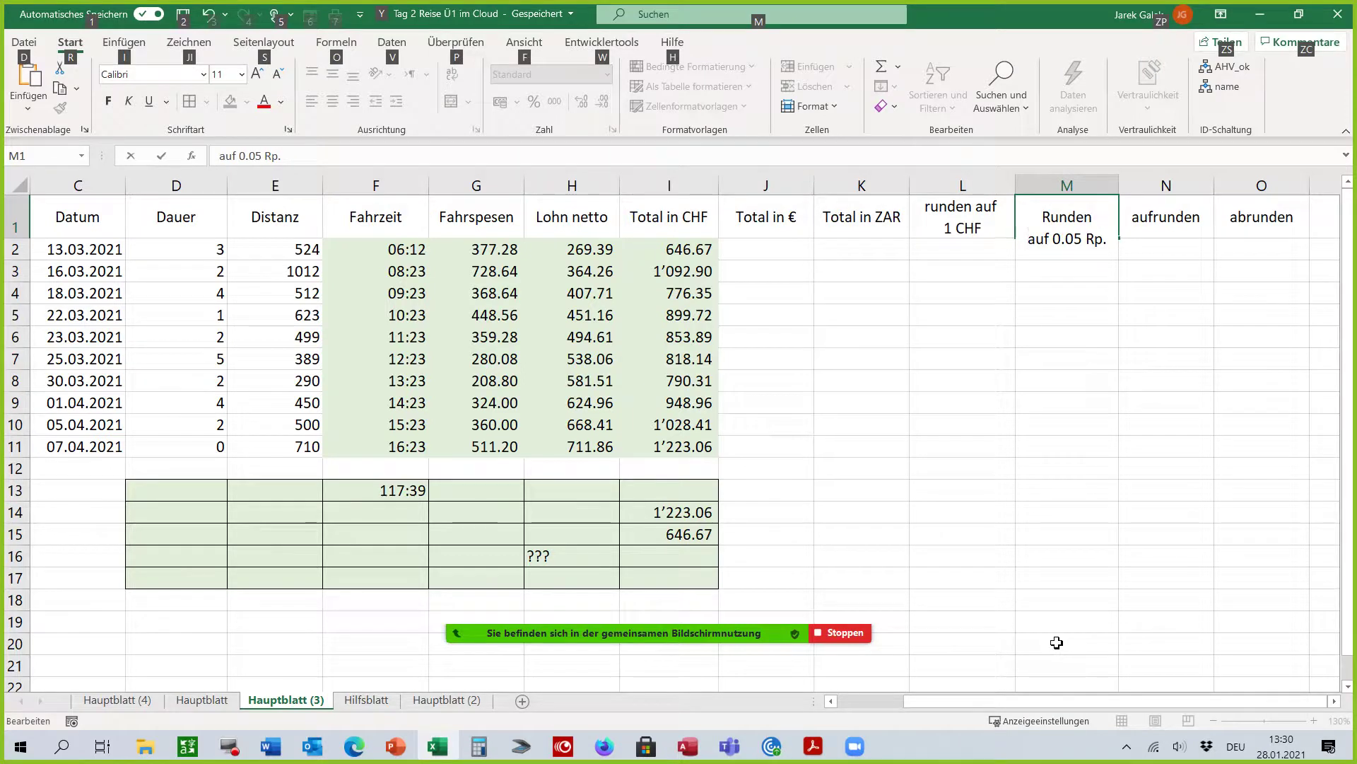
pyautogui.press('Return')
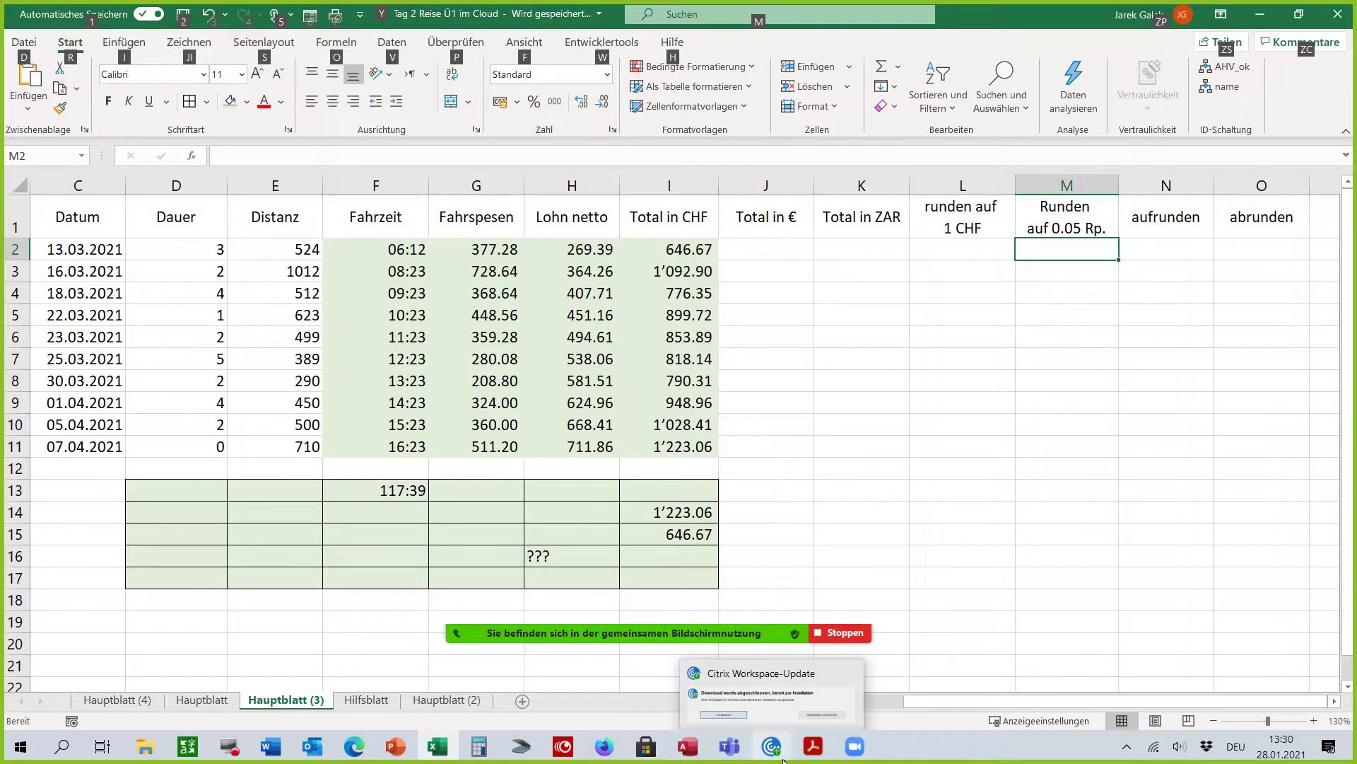
pyautogui.click(10, 217)
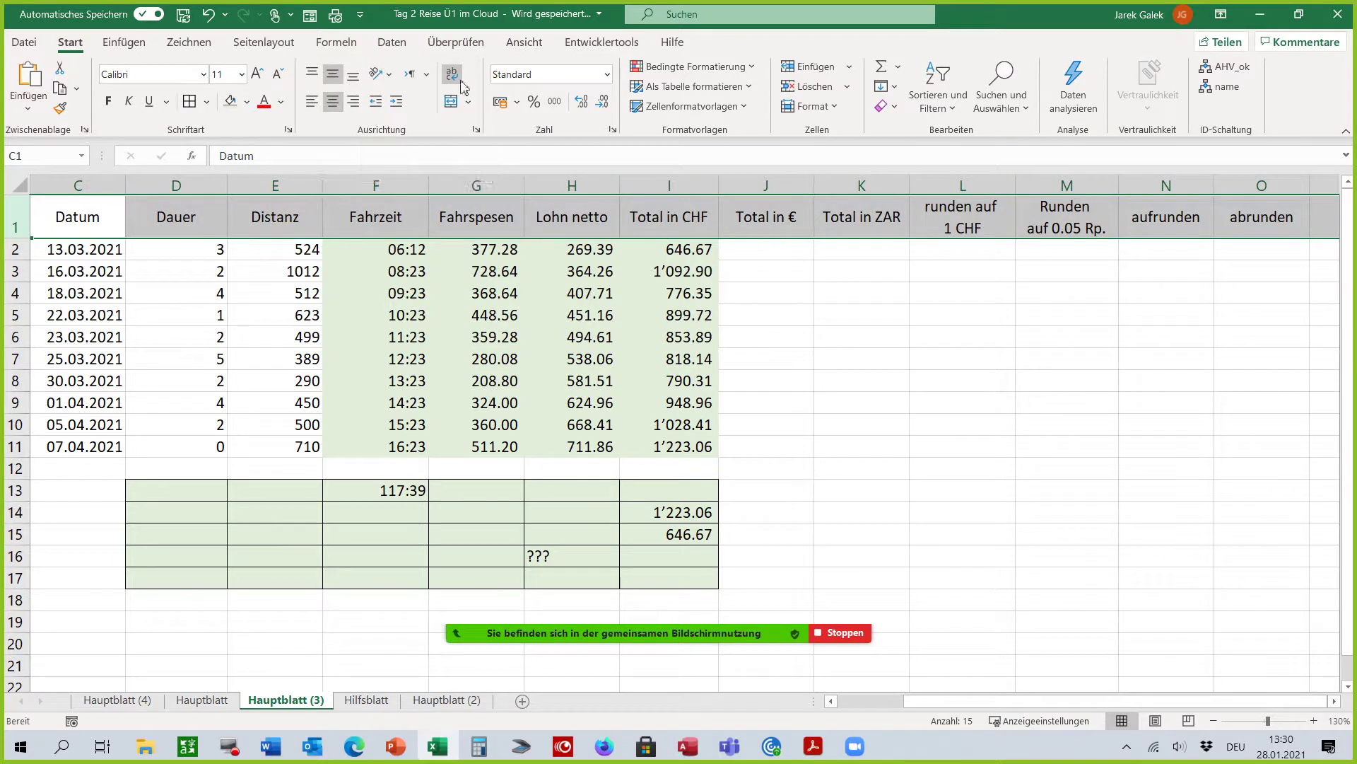
pyautogui.rightClick(751, 222)
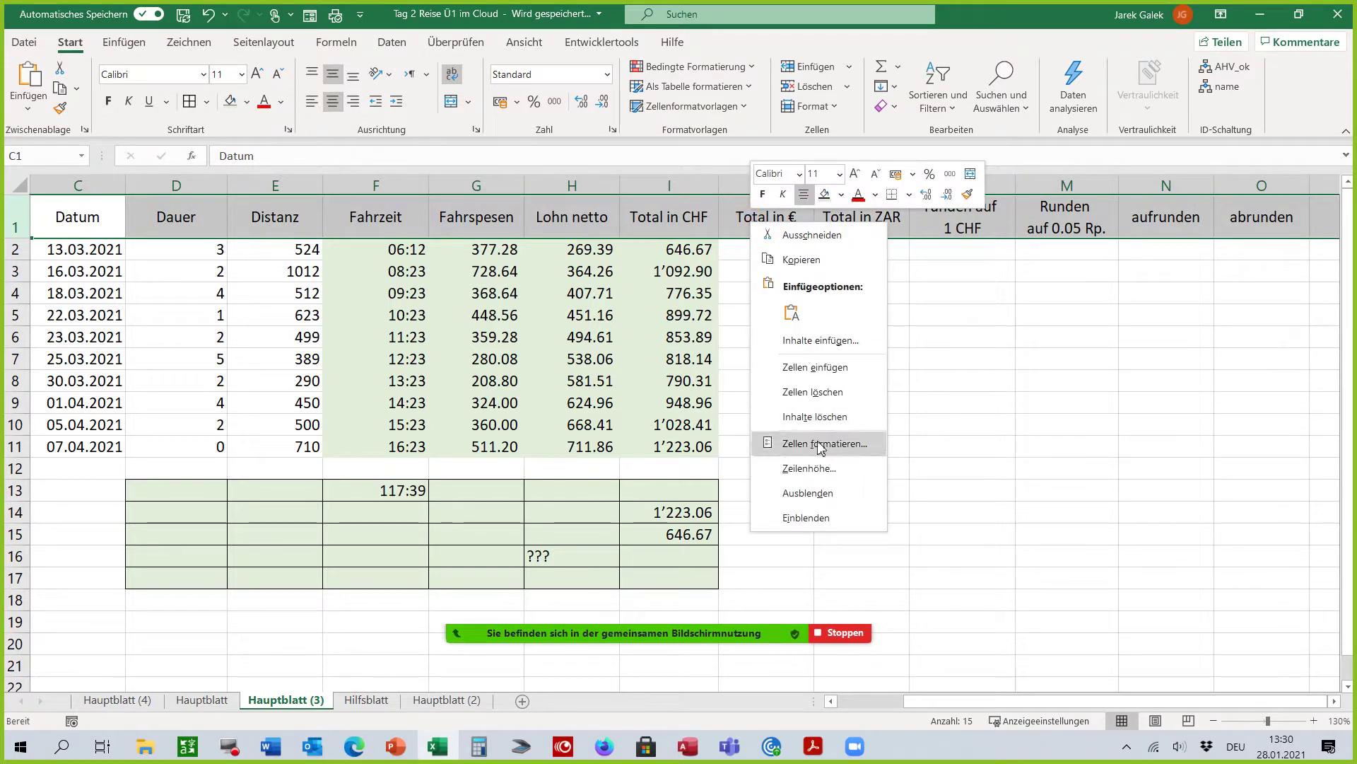
pyautogui.click(820, 444)
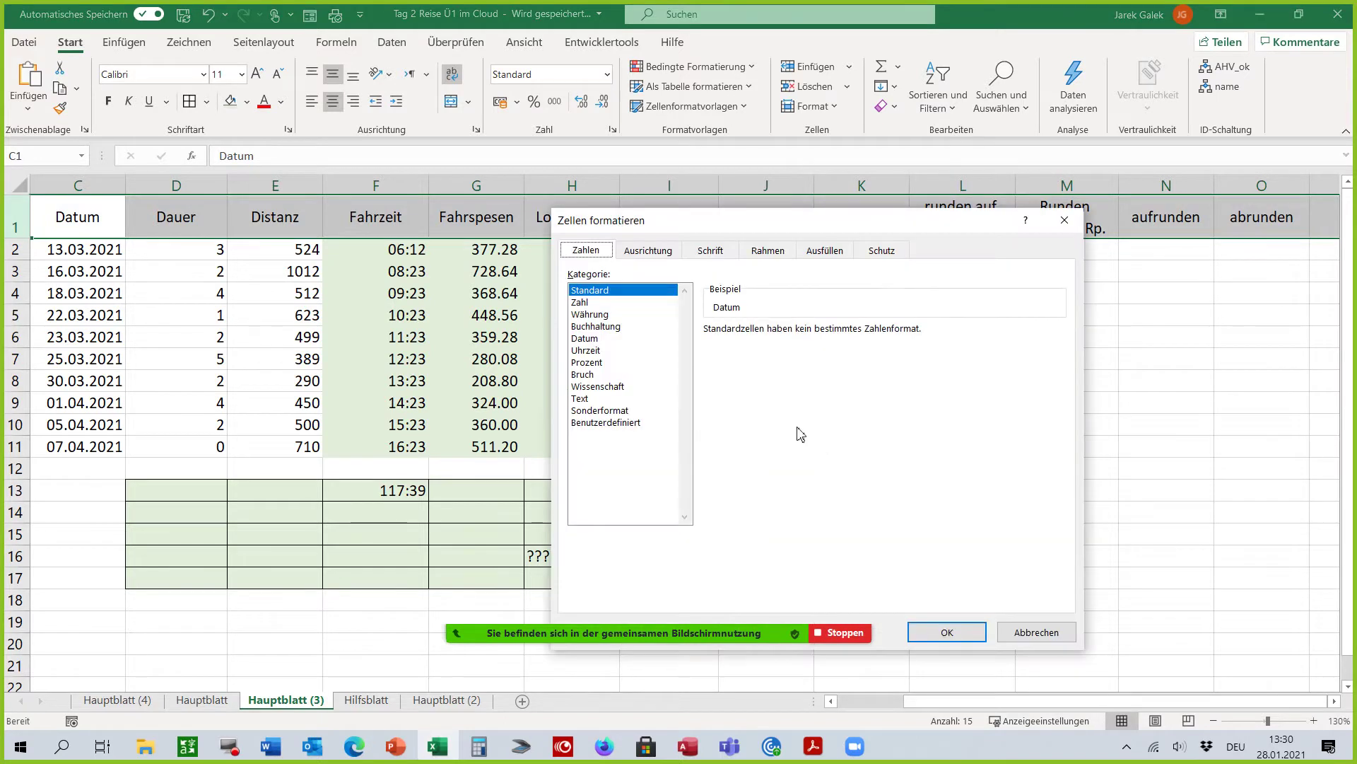
pyautogui.click(640, 252)
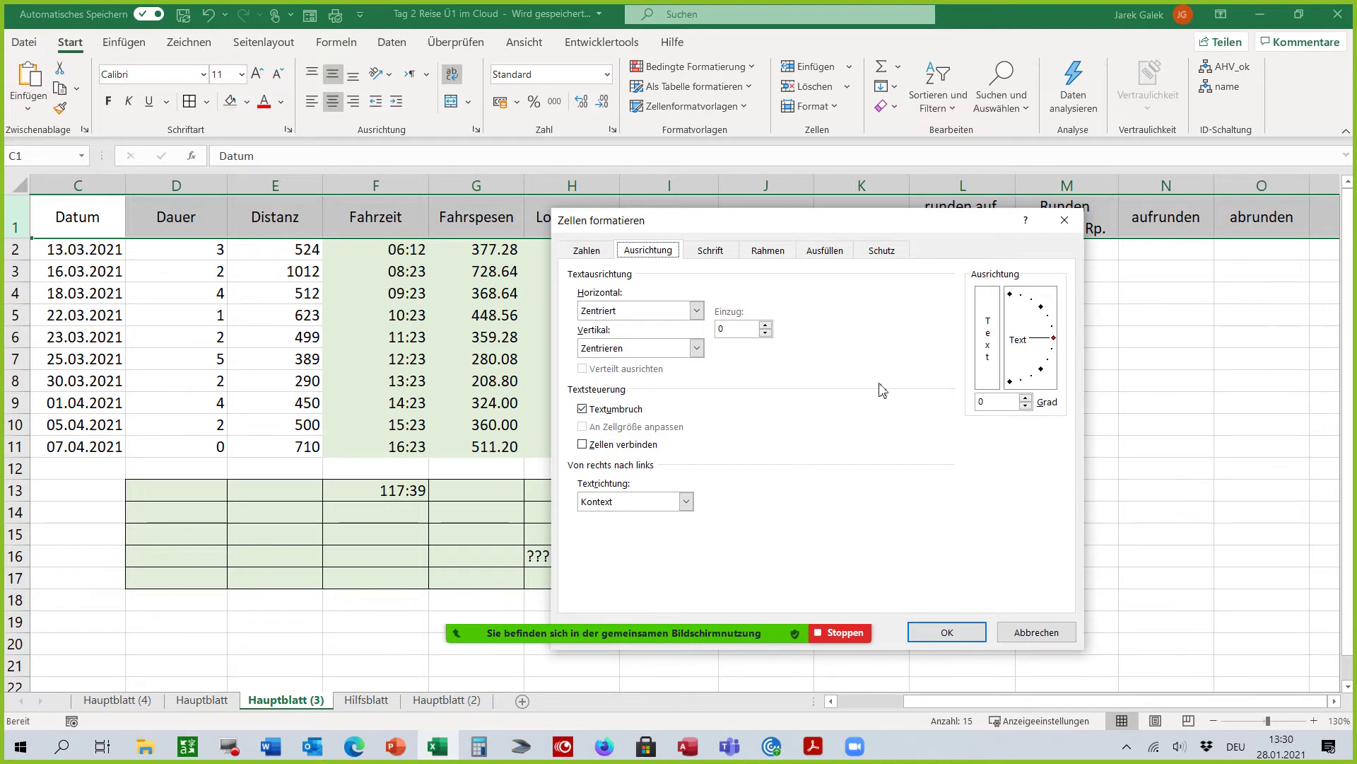
pyautogui.moveTo(875, 226); pyautogui.dragTo(864, 173)
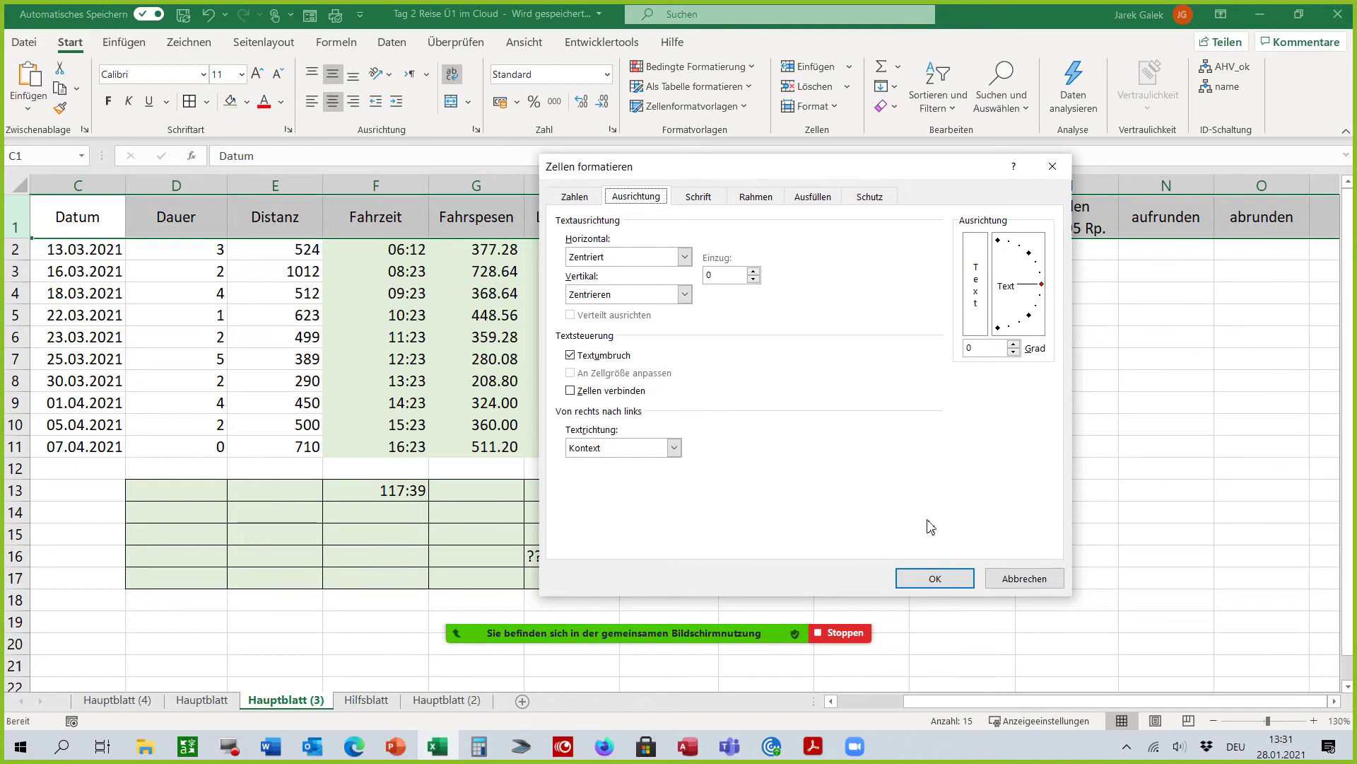
pyautogui.click(932, 578)
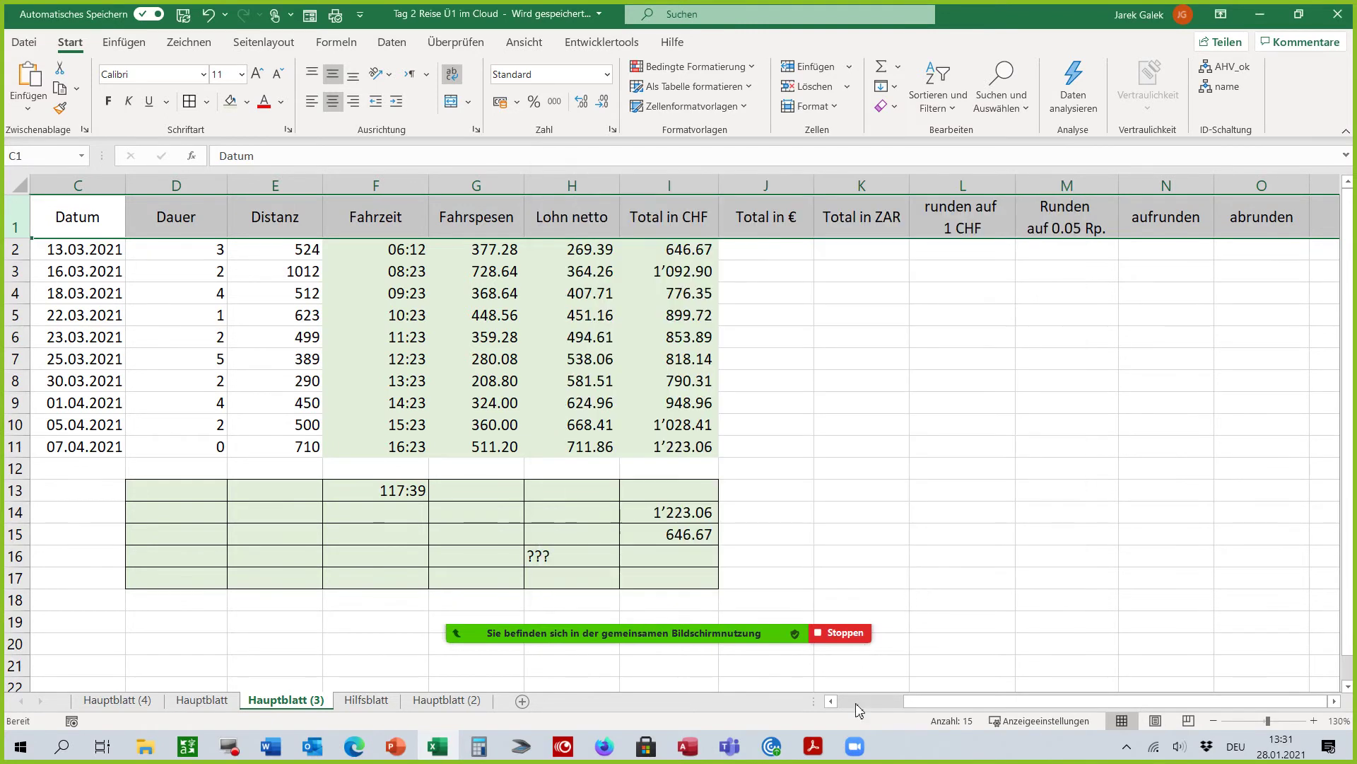